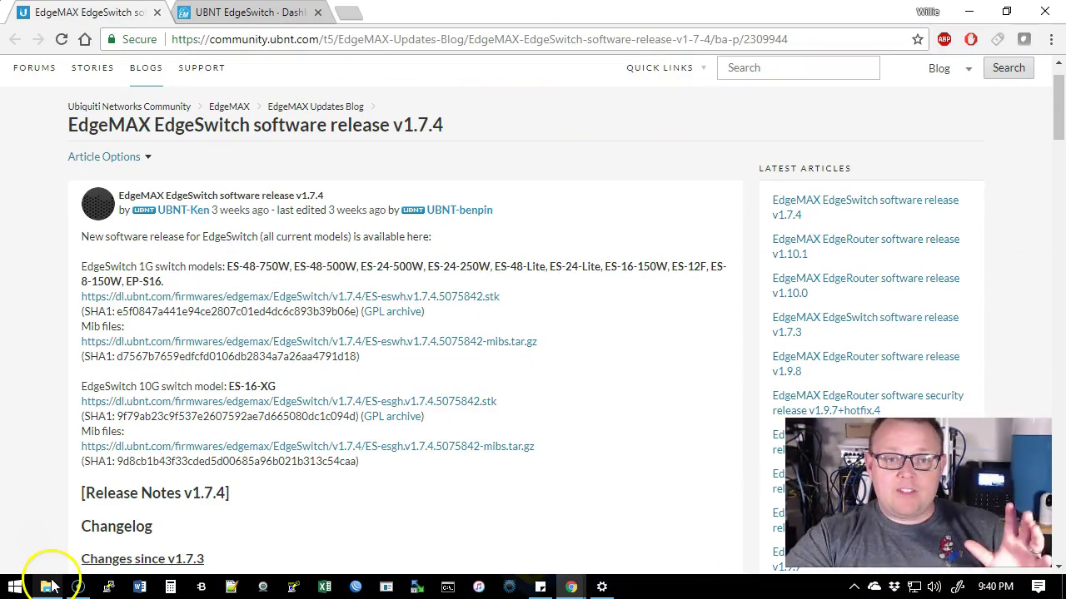
{"action": "mouse_move", "coordinate": [51, 587]}
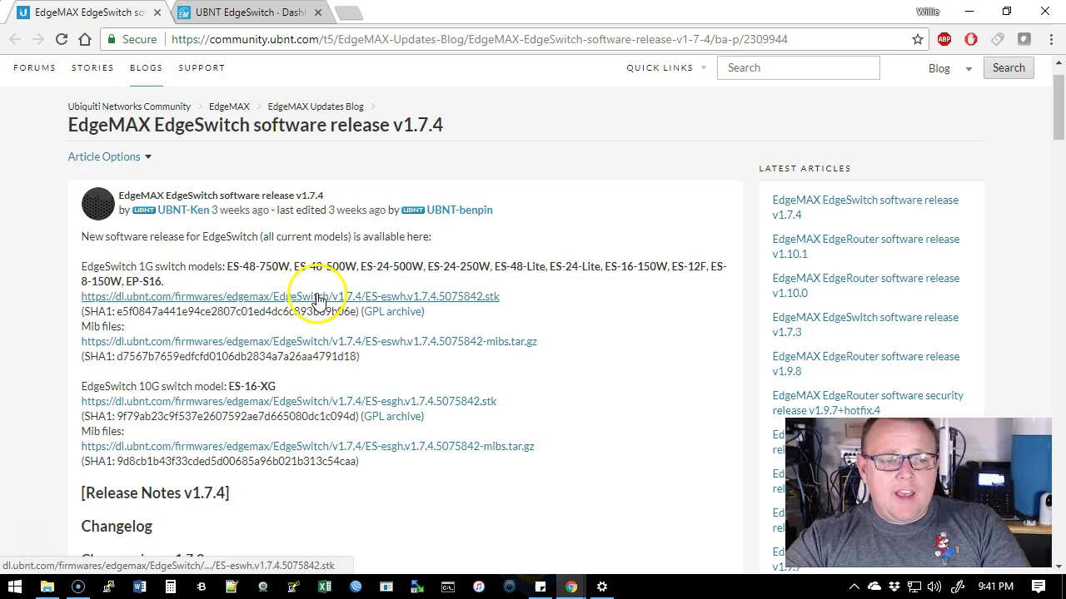
{"action": "scroll", "coordinate": [309, 304], "scroll_direction": "down", "scroll_amount": 1}
{"action": "scroll", "coordinate": [281, 329], "scroll_direction": "up", "scroll_amount": 1}
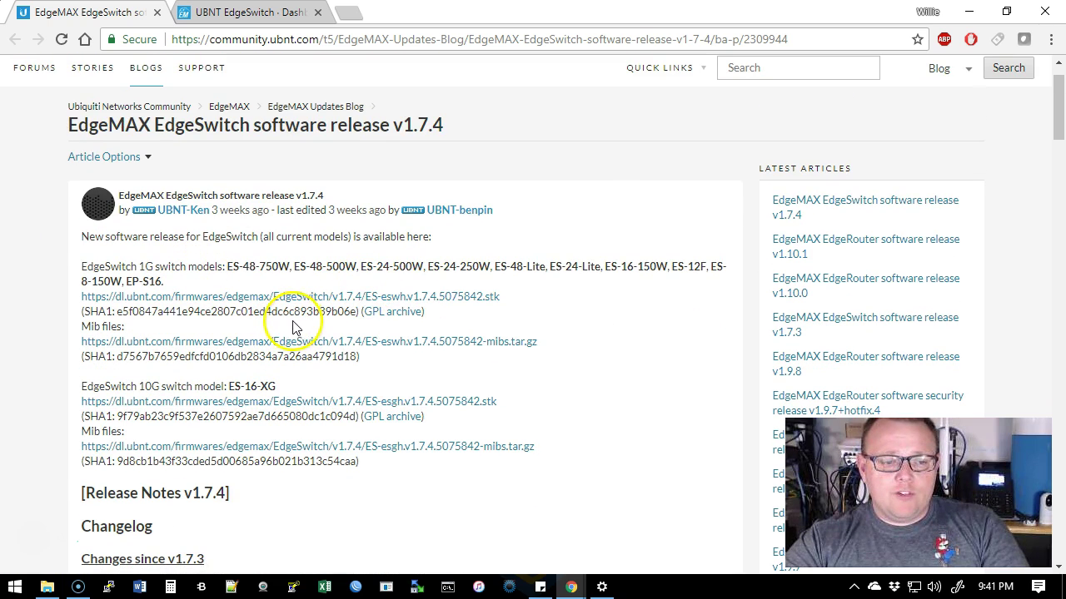
Step: Upgrade the switch firmware from the EdgeSwitch system settings, using ES-eswh.v1.7.4.5075842.stk from the Downloads folder
{"action": "left_click", "coordinate": [268, 15]}
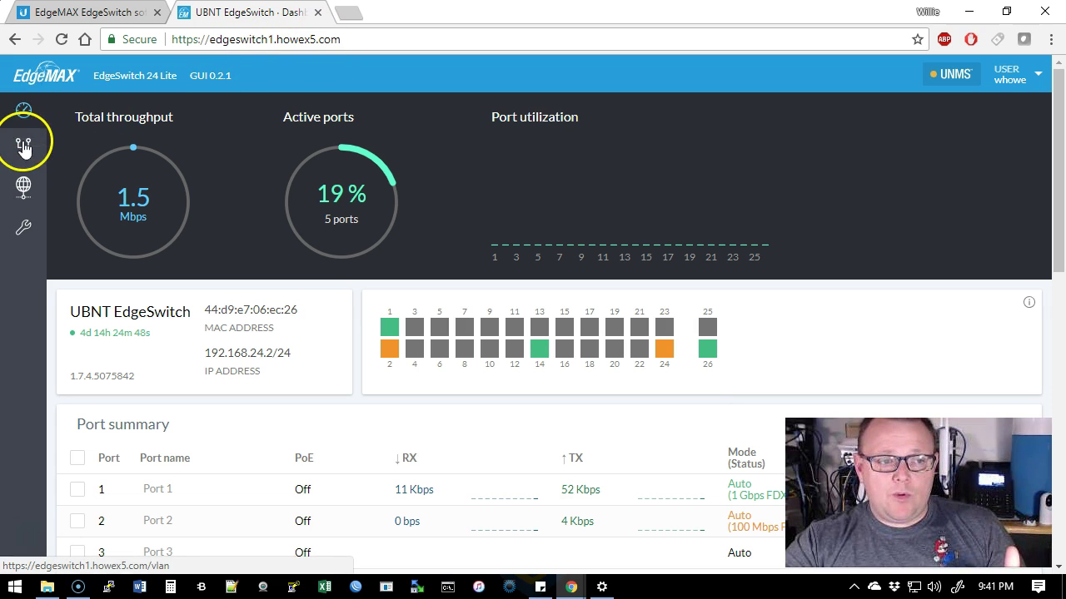
{"action": "scroll", "coordinate": [416, 317], "scroll_direction": "down", "scroll_amount": 5}
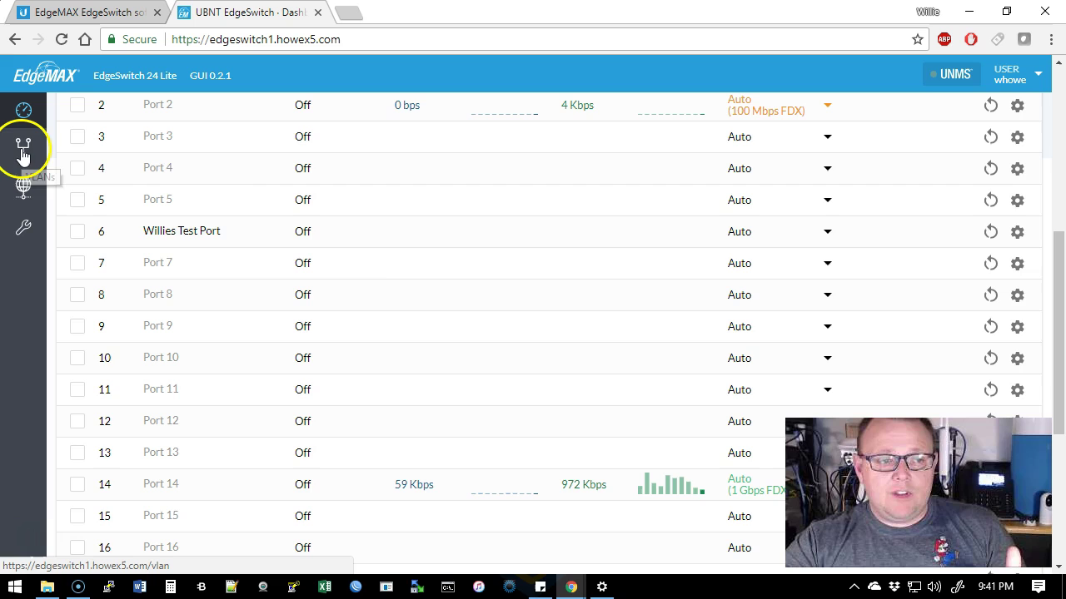
{"action": "left_click", "coordinate": [23, 154]}
{"action": "left_click", "coordinate": [23, 185]}
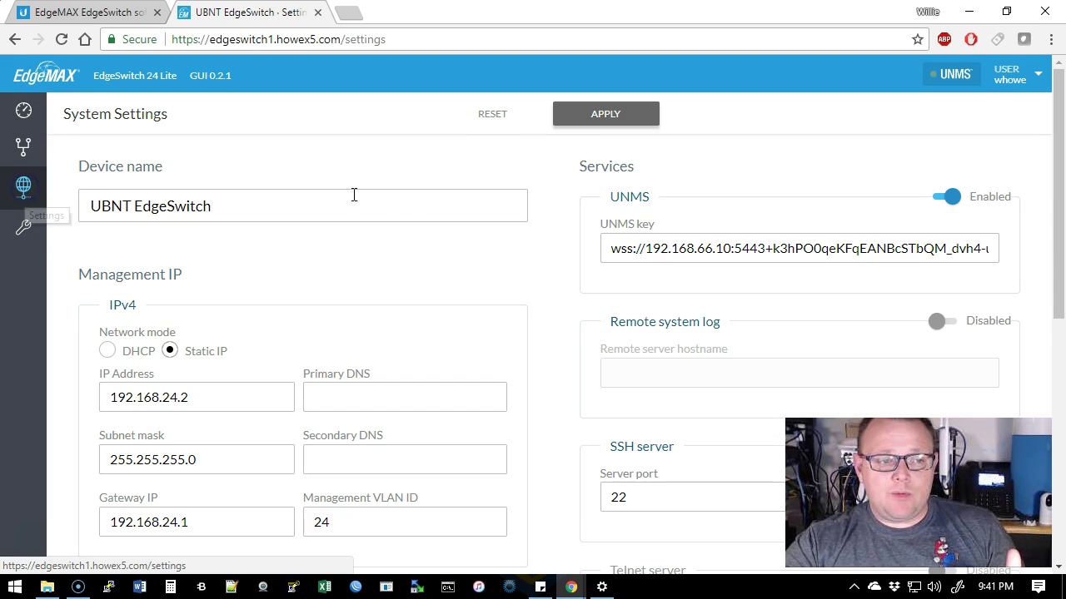
{"action": "scroll", "coordinate": [564, 362], "scroll_direction": "down", "scroll_amount": 6}
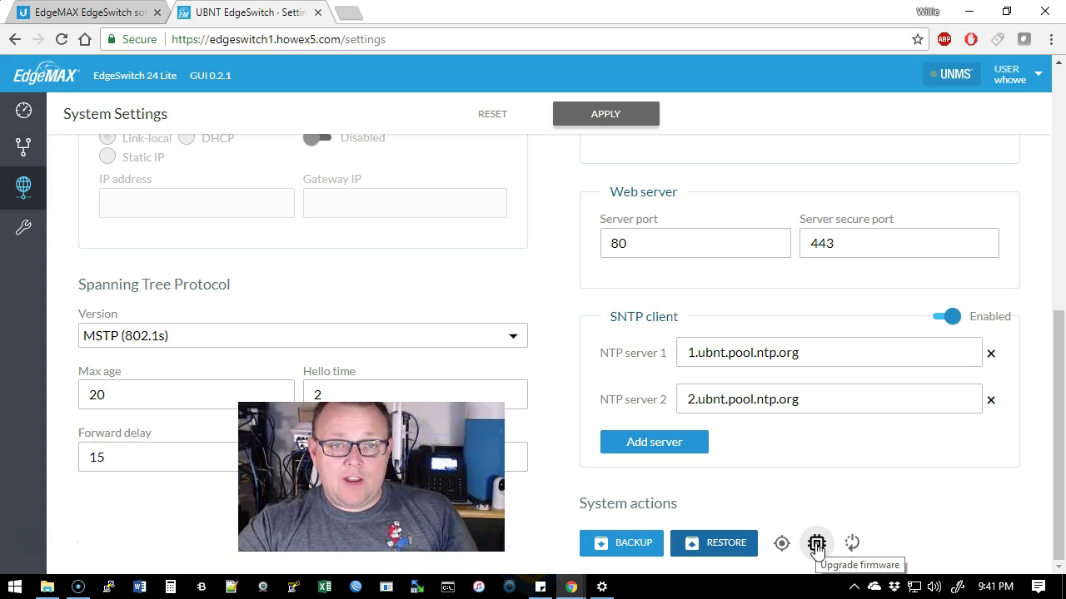
{"action": "left_click", "coordinate": [816, 544]}
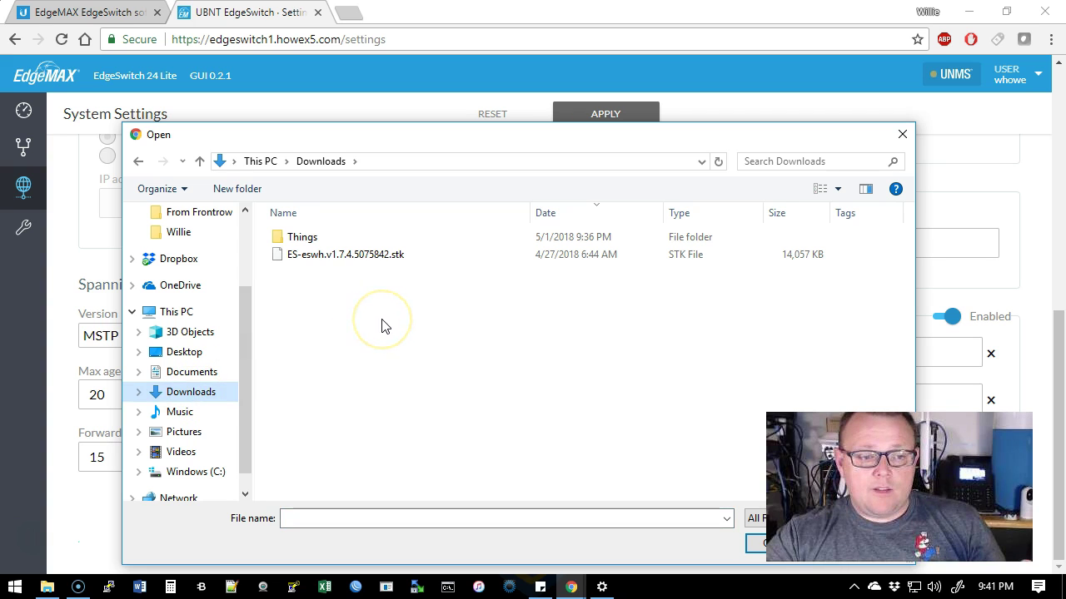
{"action": "left_click", "coordinate": [348, 255]}
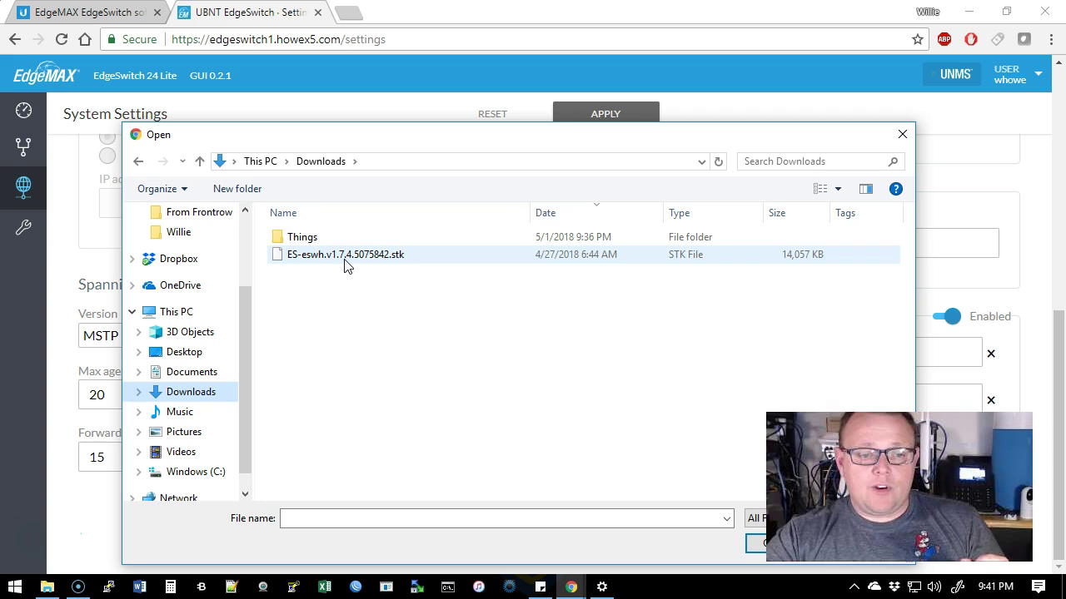
{"action": "left_click", "coordinate": [345, 259]}
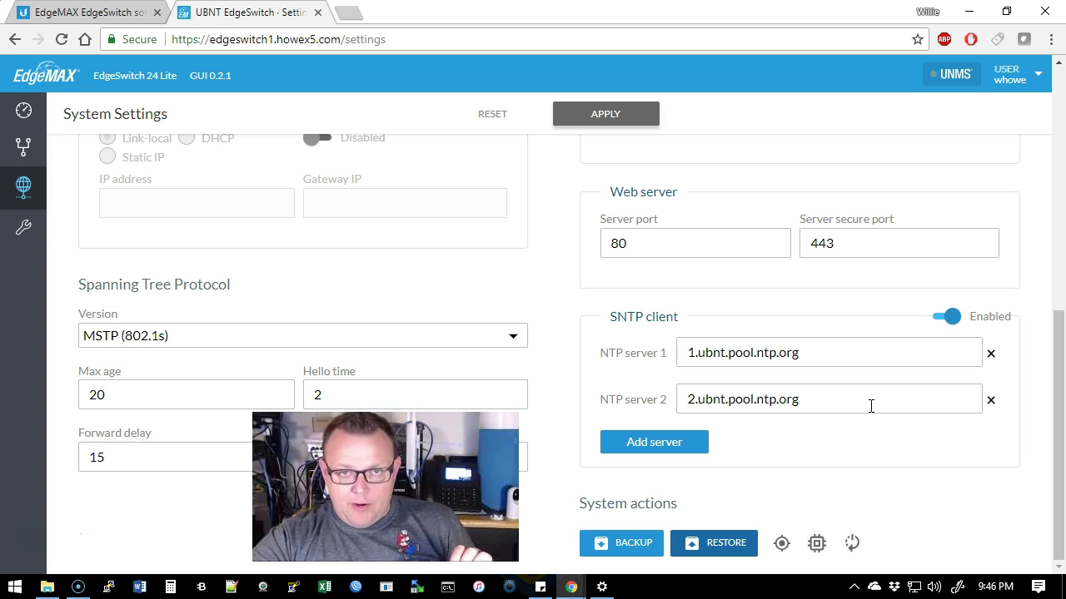
Step: Reboot the switch from the system actions and confirm the reboot
{"action": "scroll", "coordinate": [791, 396], "scroll_direction": "up", "scroll_amount": 3}
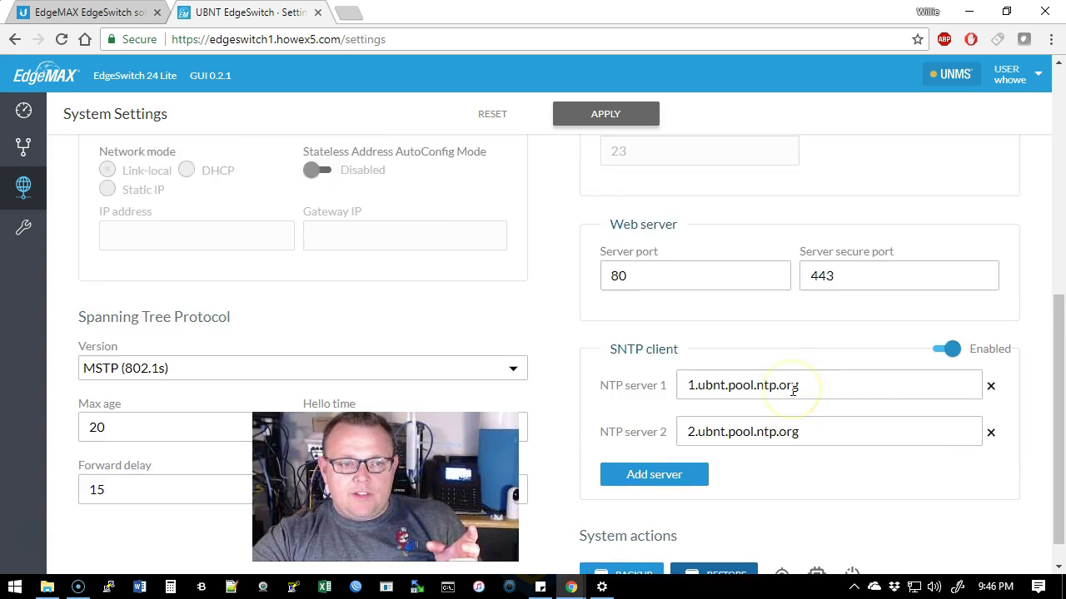
{"action": "scroll", "coordinate": [792, 395], "scroll_direction": "down", "scroll_amount": 3}
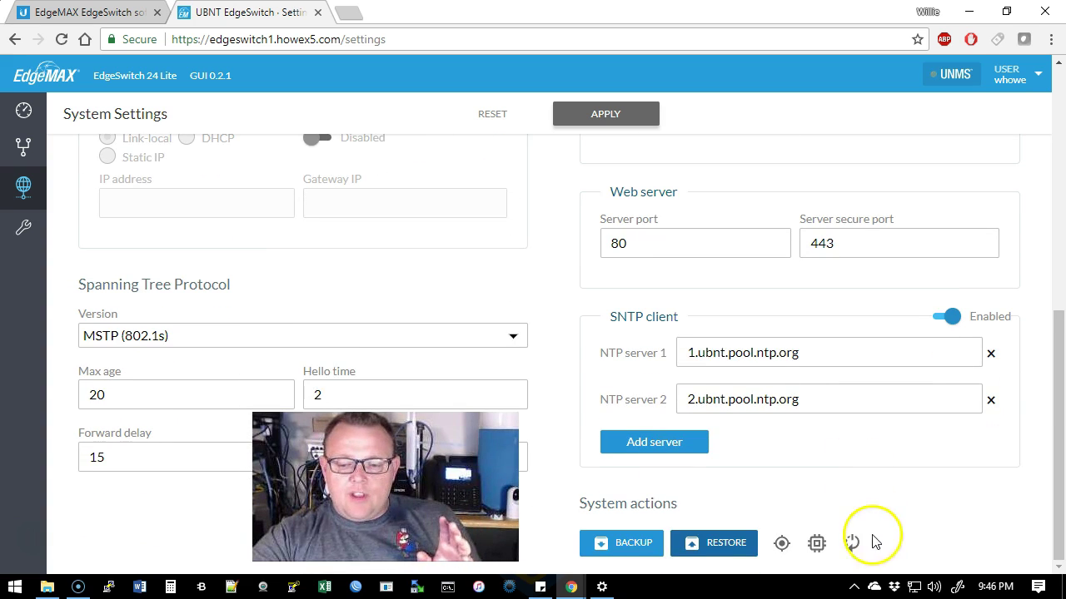
{"action": "left_click", "coordinate": [853, 543]}
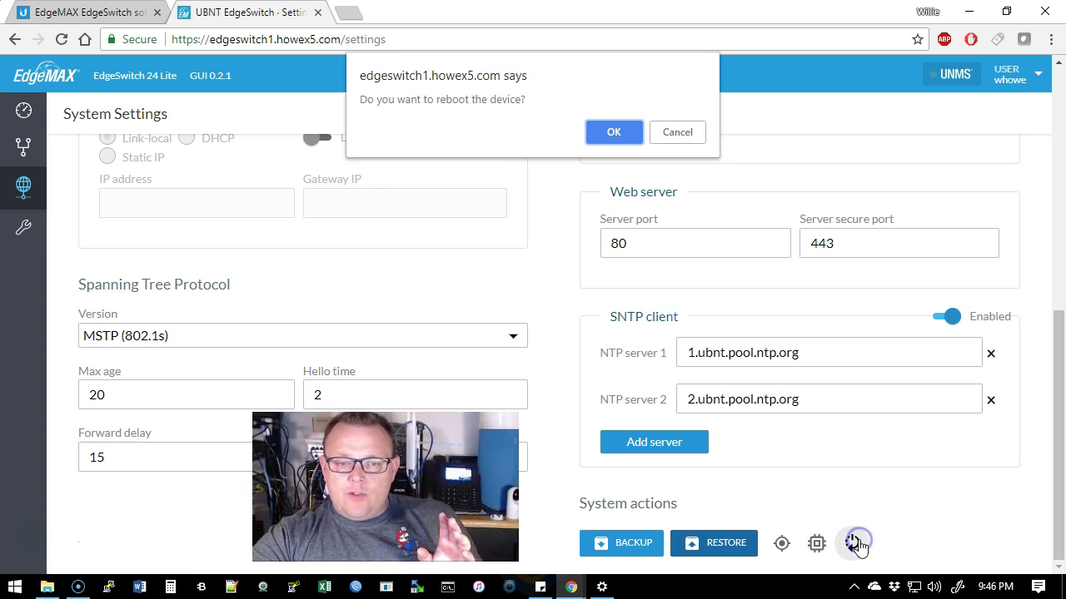
{"action": "left_click", "coordinate": [605, 132]}
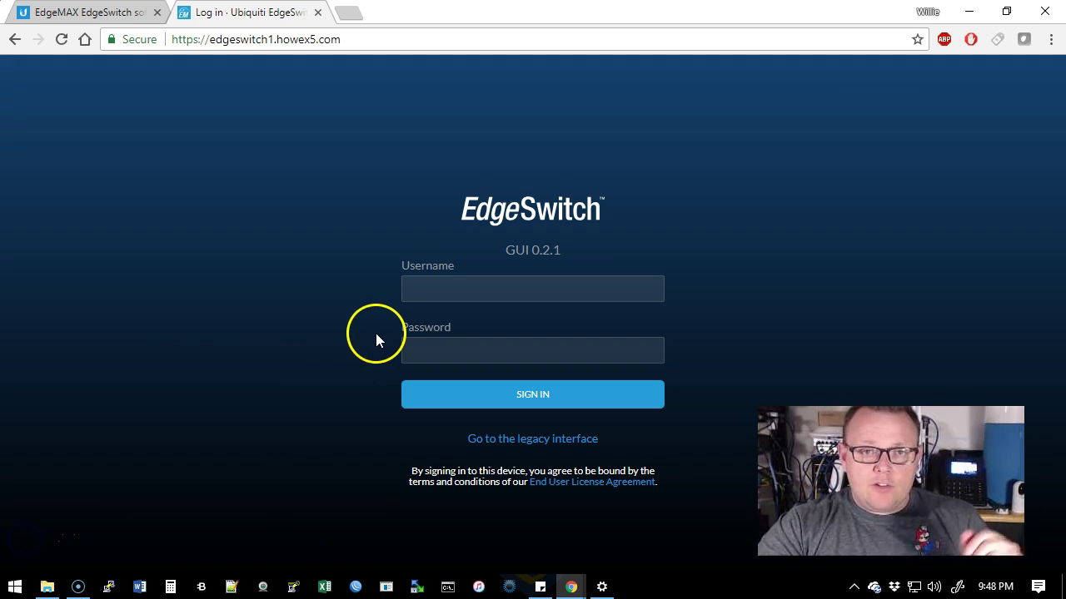
Step: Sign in to the EdgeSwitch interface with the account username and password
{"action": "left_click", "coordinate": [481, 288]}
{"action": "type", "text": "whowe"}
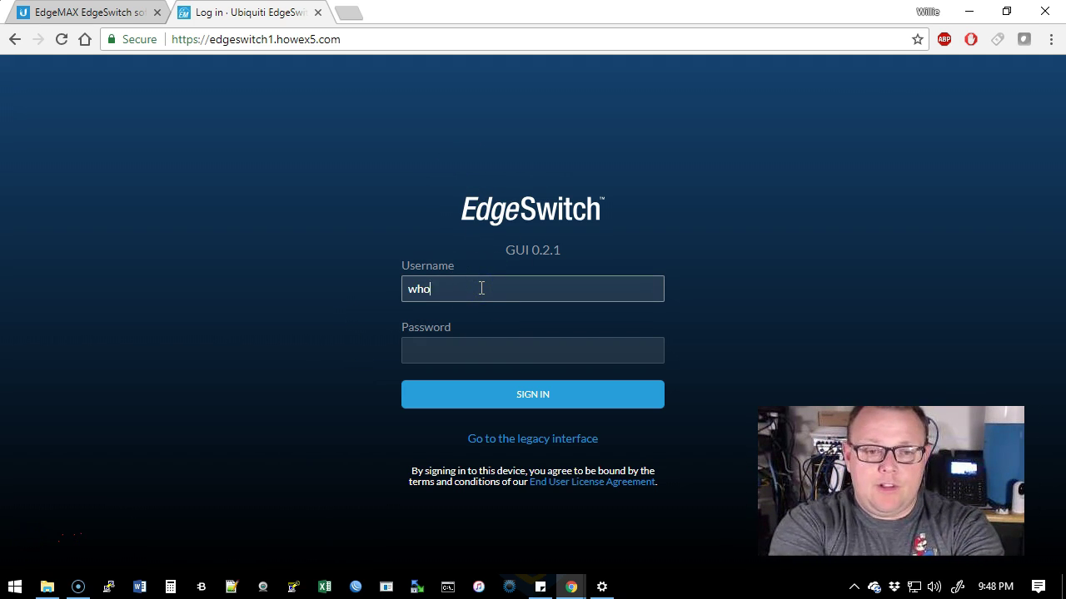
{"action": "key", "text": "Tab"}
{"action": "type", "text": "•"}
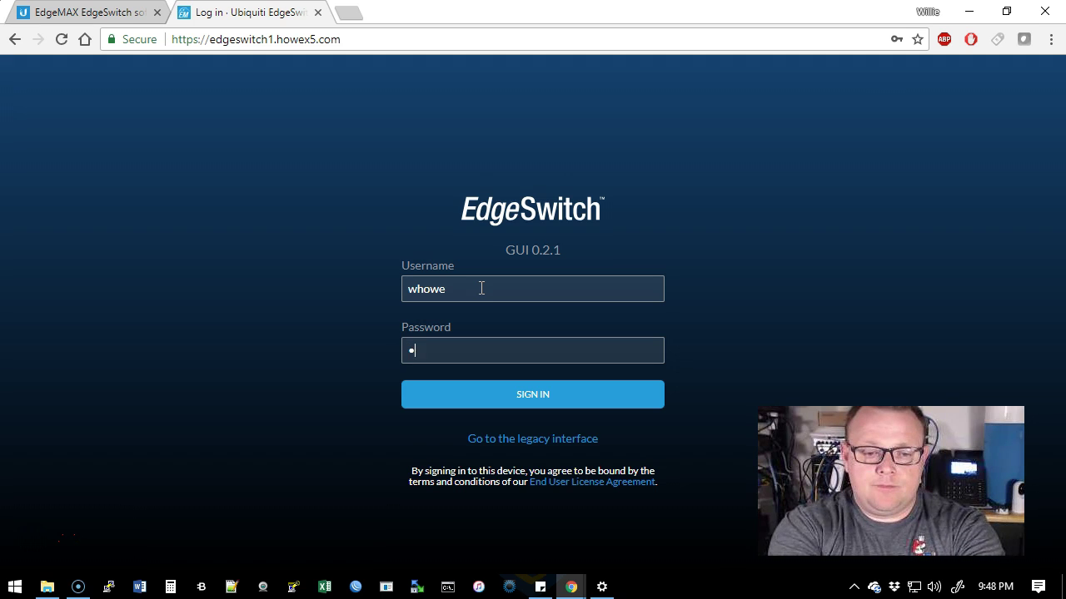
{"action": "type", "text": "•••••••"}
{"action": "key", "text": "Return"}
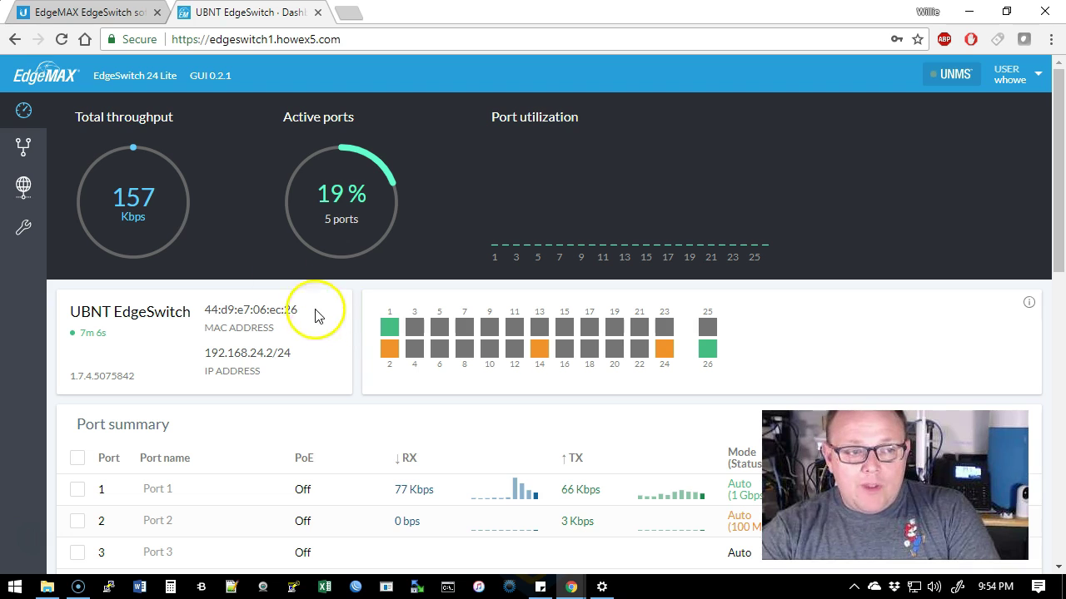
Step: Change the device name to EdgeSwitch1 in the system settings and apply the change
{"action": "left_click", "coordinate": [24, 185]}
{"action": "triple_click", "coordinate": [266, 208]}
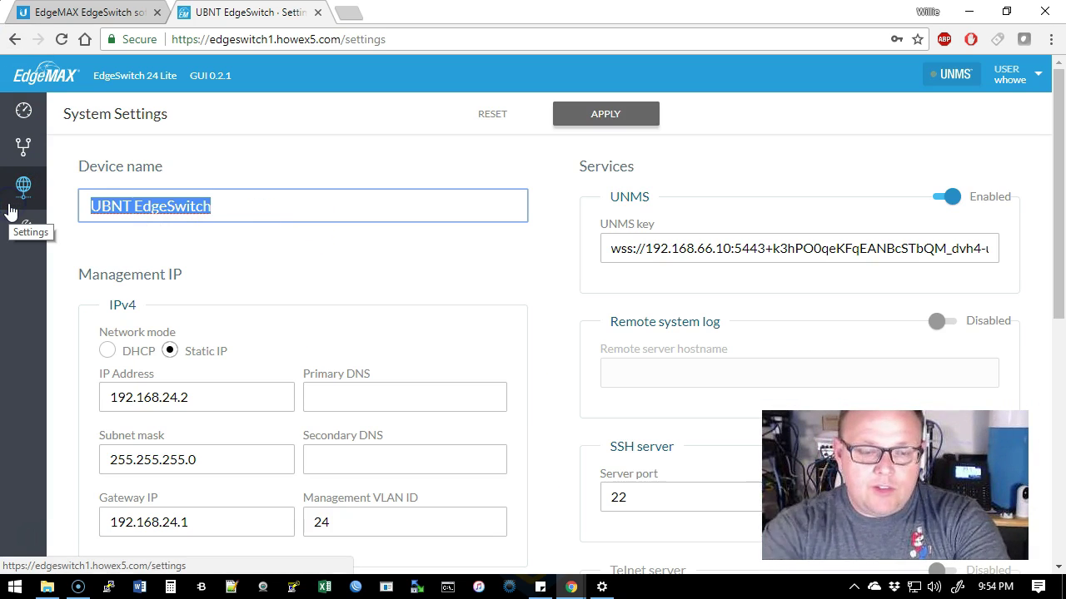
{"action": "type", "text": "Edg"}
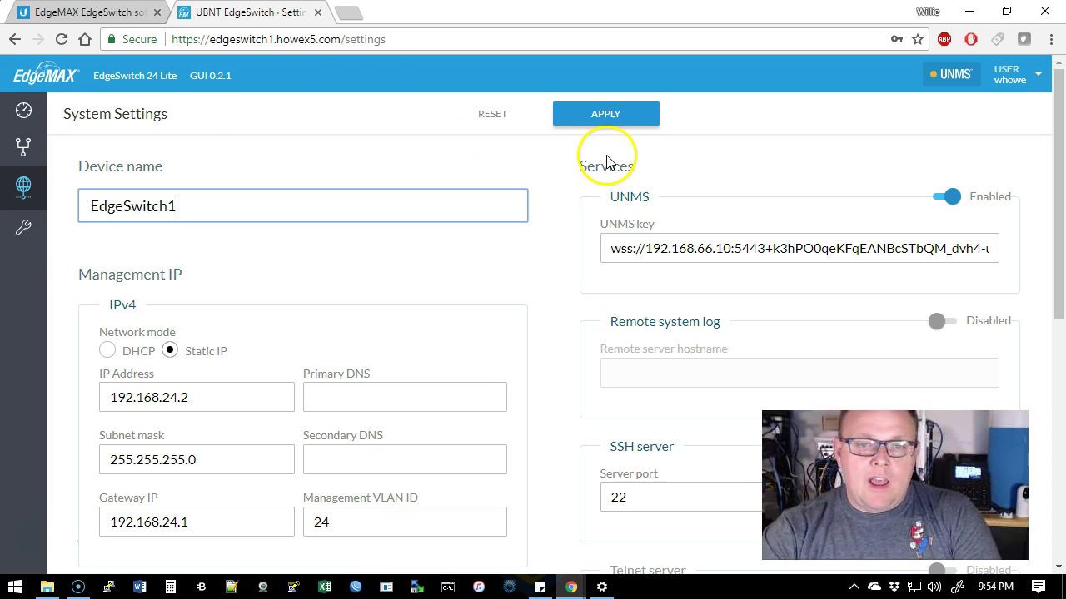
{"action": "left_click", "coordinate": [615, 121]}
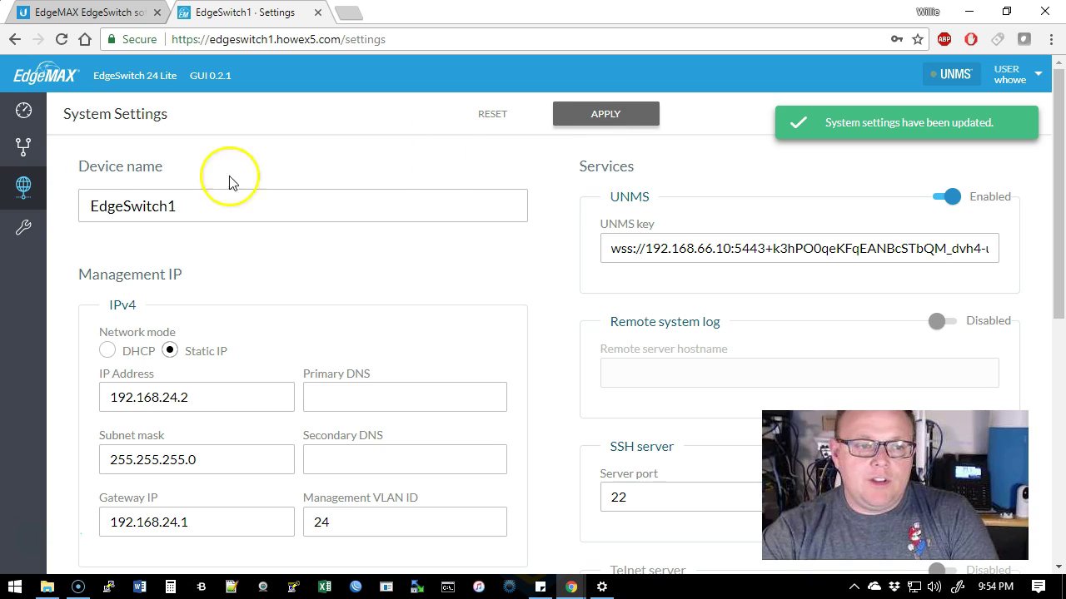
Step: Examine the port summary on the switch dashboard and the entries of the MAC table
{"action": "left_click", "coordinate": [24, 110]}
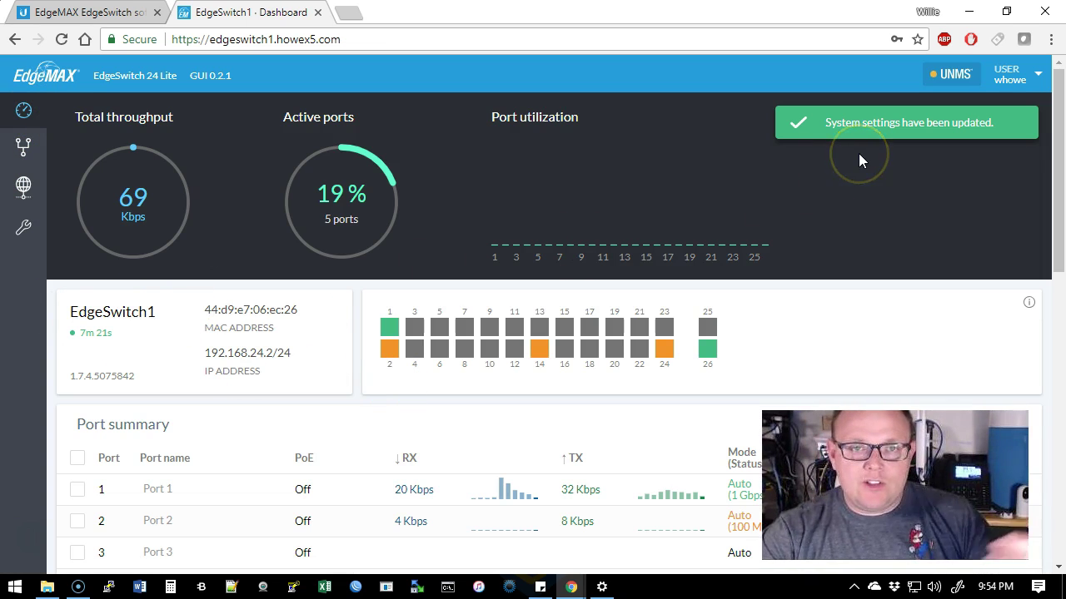
{"action": "scroll", "coordinate": [536, 286], "scroll_direction": "down", "scroll_amount": 9}
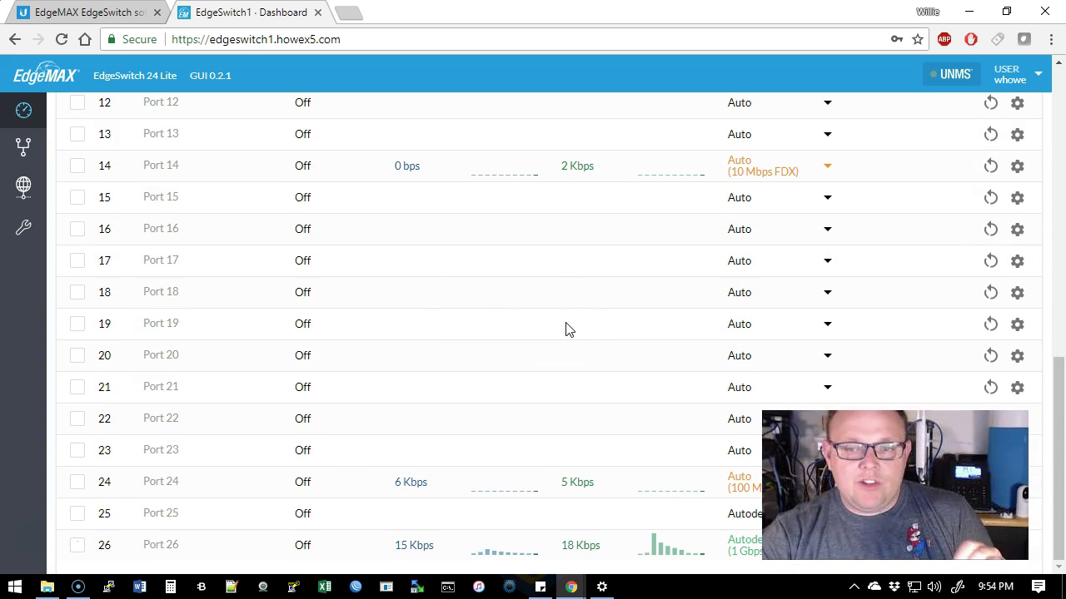
{"action": "scroll", "coordinate": [566, 330], "scroll_direction": "up", "scroll_amount": 10}
{"action": "left_click", "coordinate": [563, 301]}
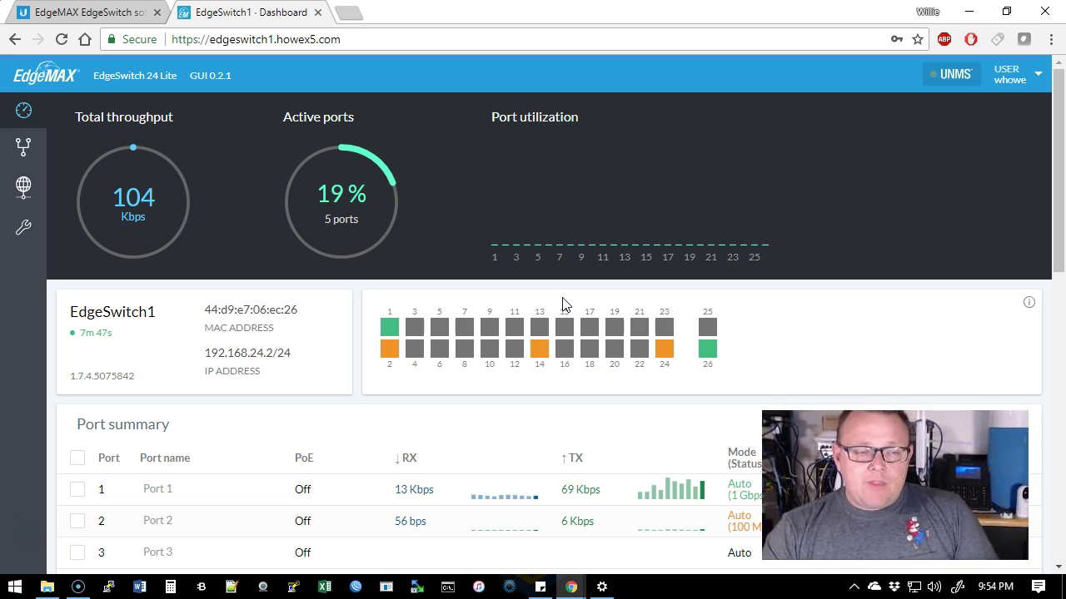
{"action": "left_click", "coordinate": [23, 227]}
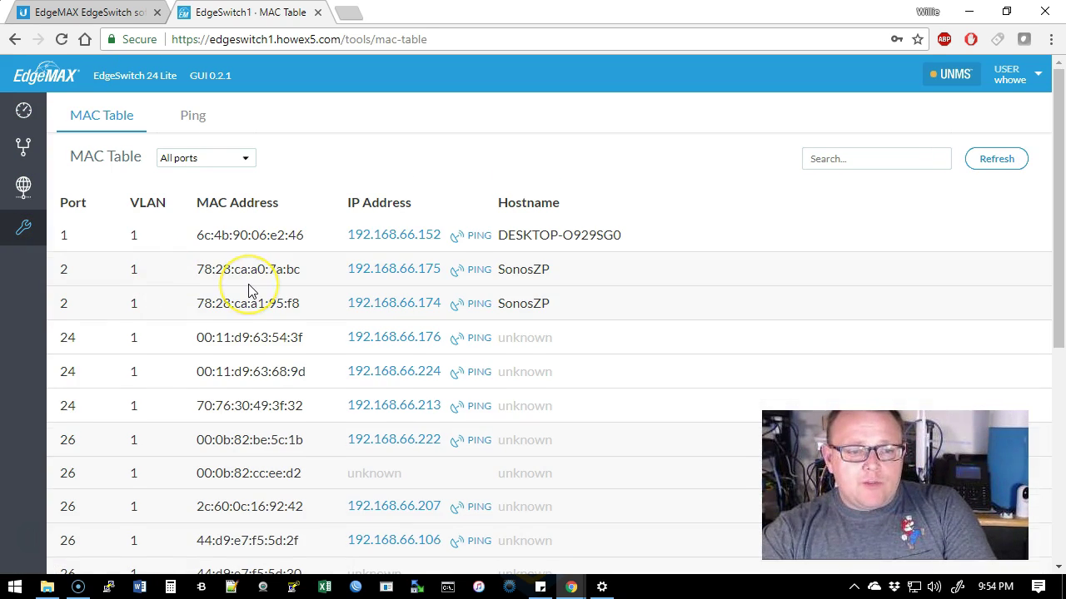
{"action": "scroll", "coordinate": [281, 289], "scroll_direction": "down", "scroll_amount": 4}
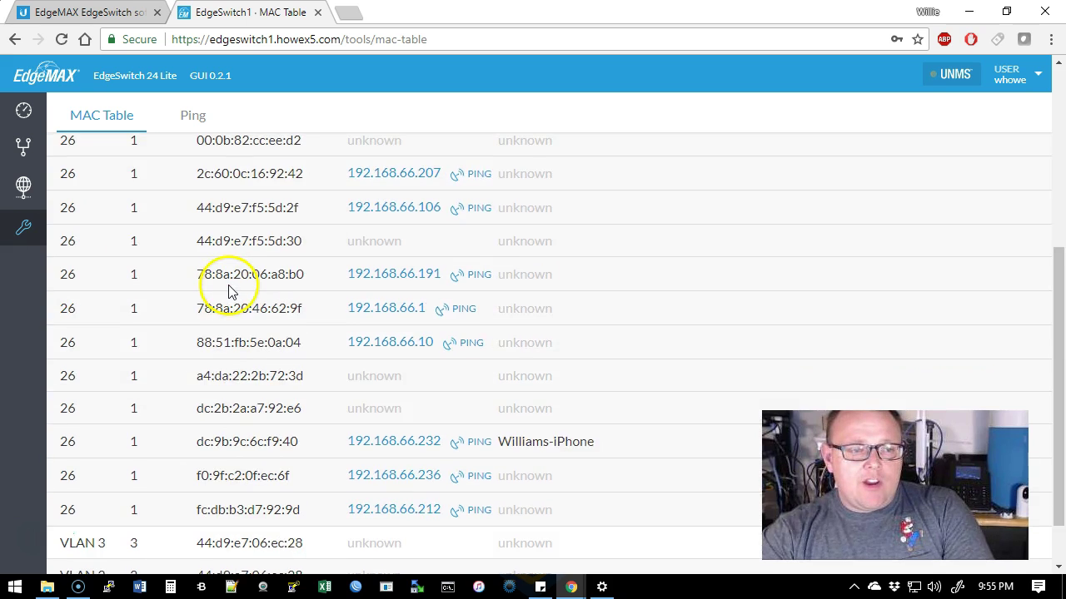
{"action": "scroll", "coordinate": [280, 289], "scroll_direction": "up", "scroll_amount": 4}
Step: Set NTP server 1 of the SNTP client to ntp.uiuc.edu in the system settings
{"action": "left_click", "coordinate": [25, 190]}
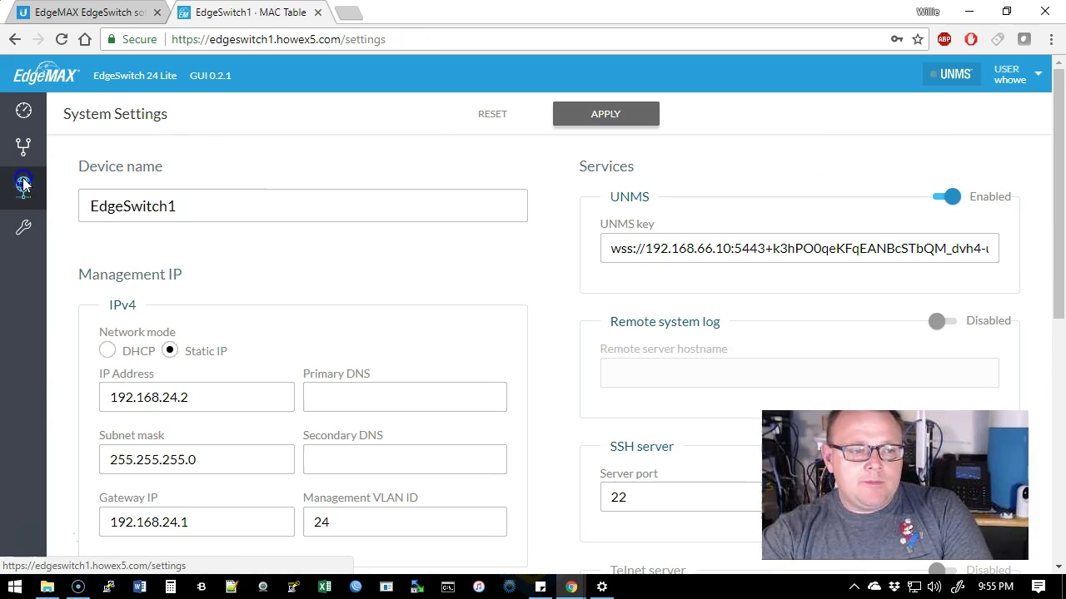
{"action": "scroll", "coordinate": [542, 286], "scroll_direction": "down", "scroll_amount": 3}
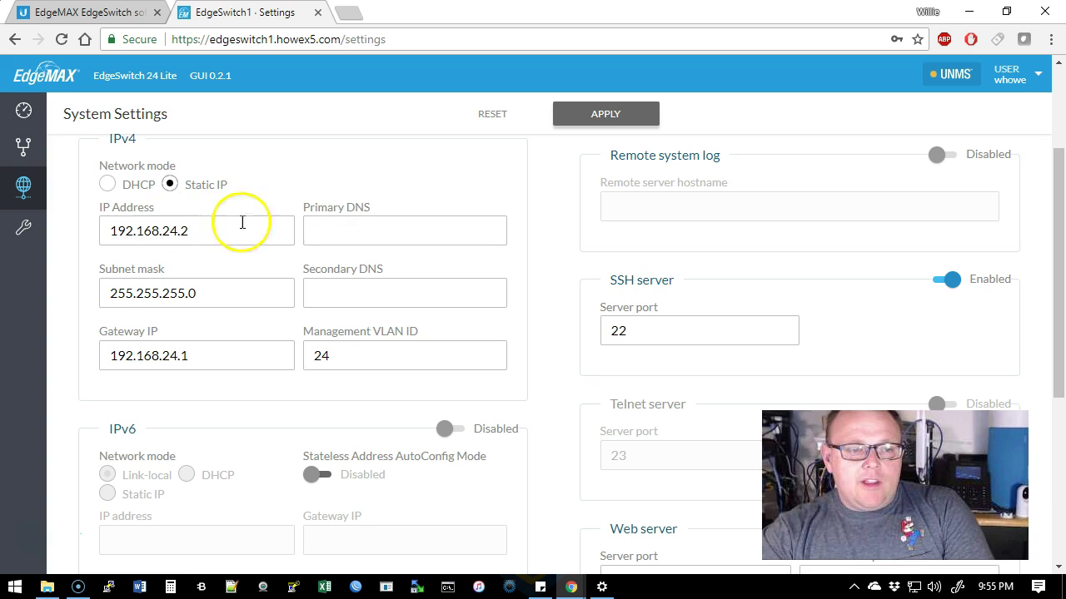
{"action": "scroll", "coordinate": [502, 266], "scroll_direction": "down", "scroll_amount": 3}
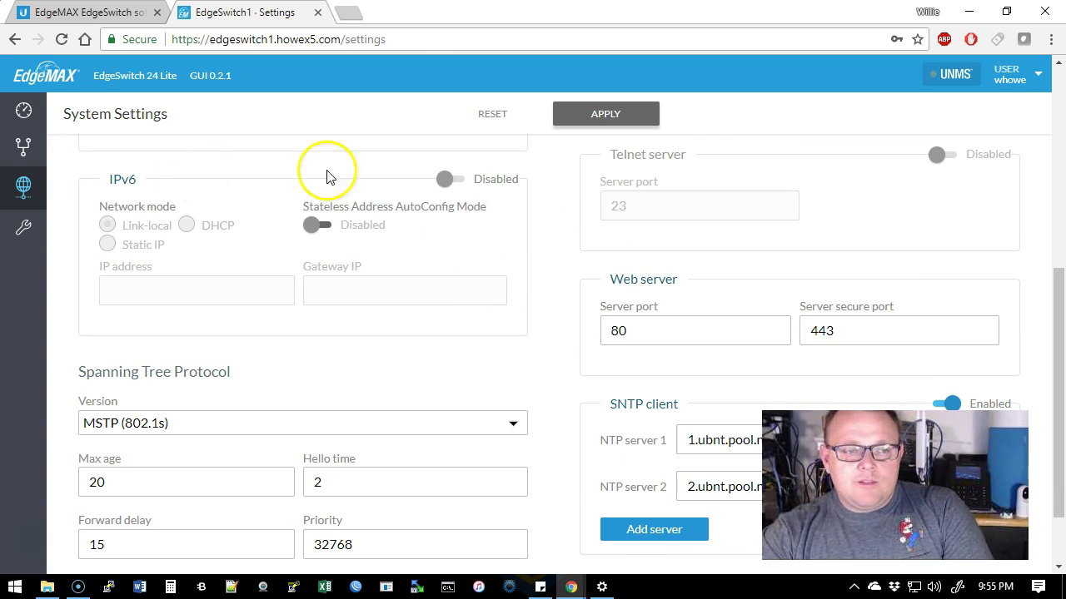
{"action": "scroll", "coordinate": [536, 239], "scroll_direction": "down", "scroll_amount": 1}
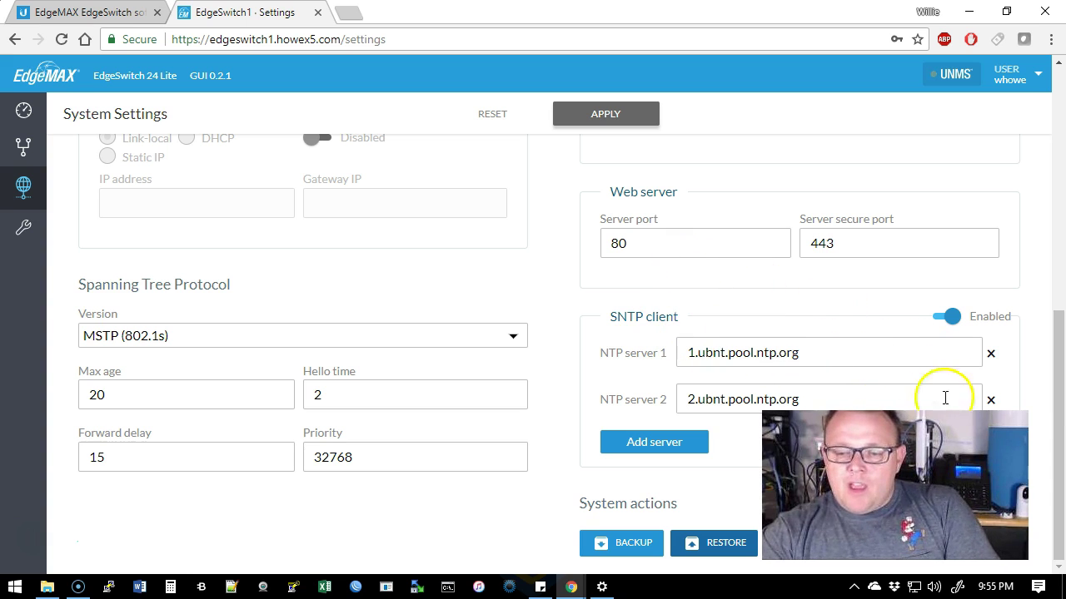
{"action": "left_click_drag", "start_coordinate": [827, 349], "coordinate": [583, 357]}
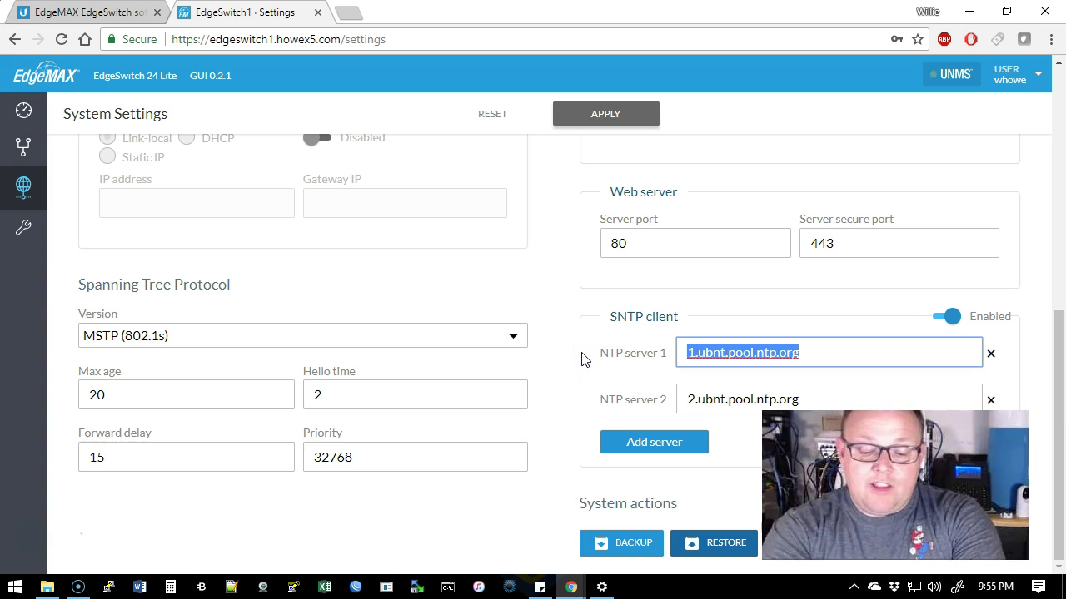
{"action": "type", "text": "uiuc.edu"}
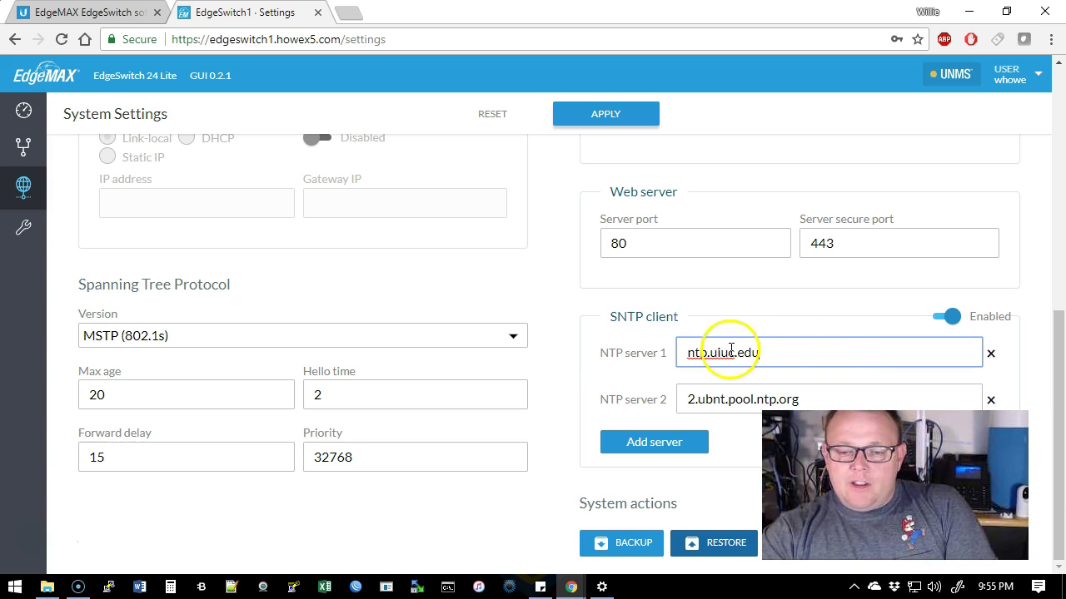
{"action": "scroll", "coordinate": [850, 341], "scroll_direction": "up", "scroll_amount": 2}
{"action": "scroll", "coordinate": [849, 342], "scroll_direction": "down", "scroll_amount": 2}
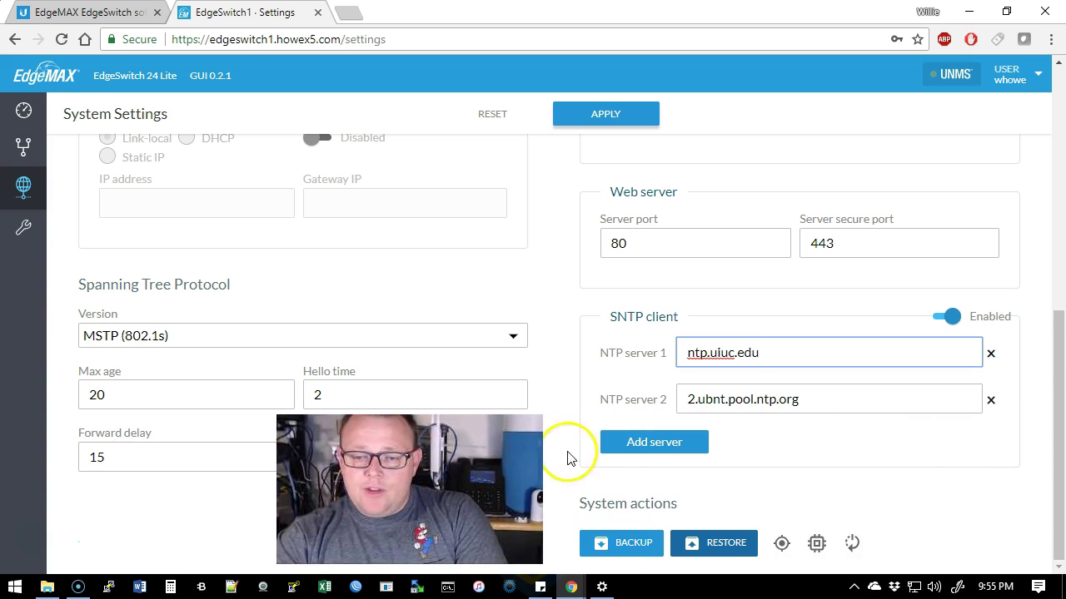
Step: Remove NTP server 2 (2.ubnt.pool.ntp.org) from the SNTP client in the system settings
{"action": "left_click", "coordinate": [893, 402]}
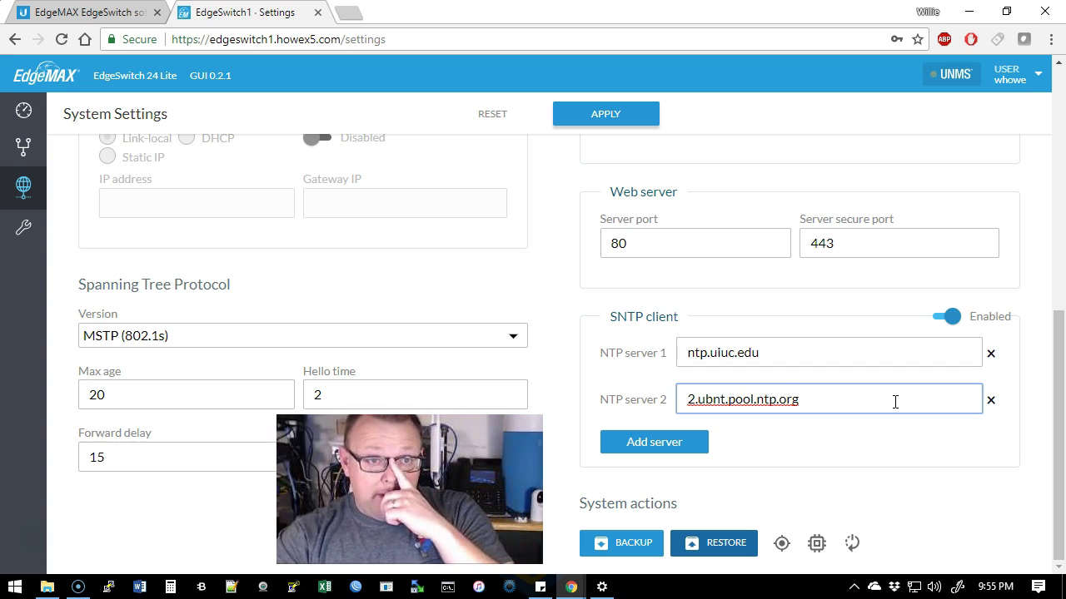
{"action": "left_click", "coordinate": [838, 385]}
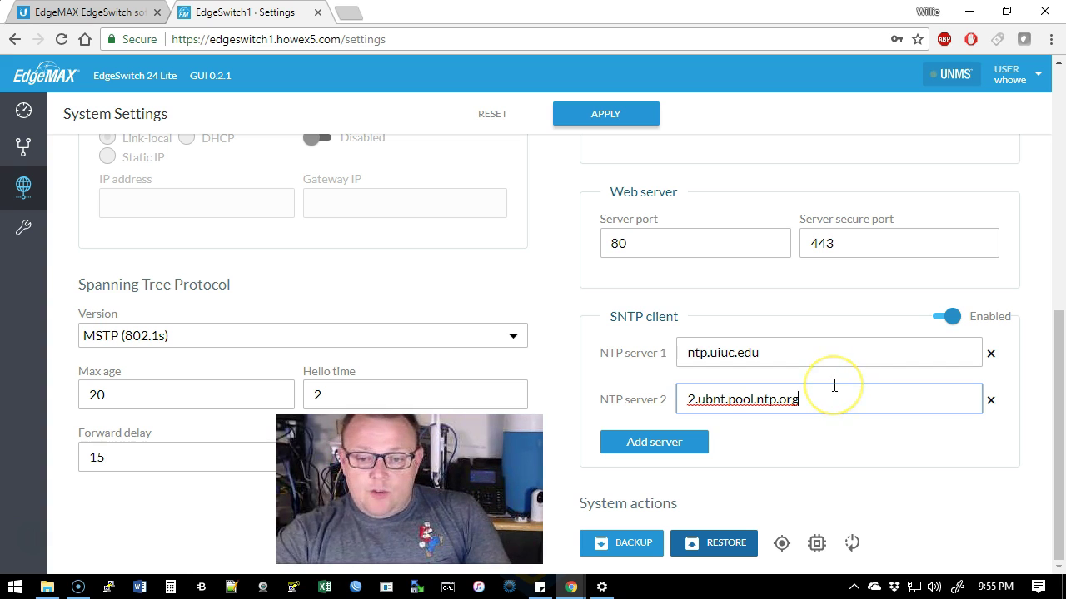
{"action": "left_click", "coordinate": [827, 389]}
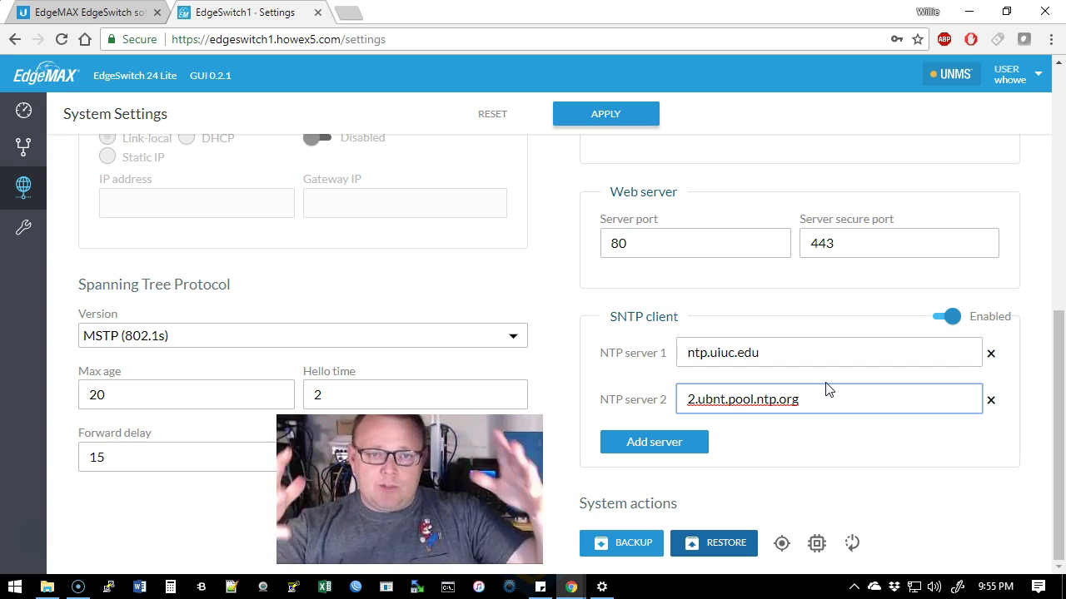
{"action": "left_click", "coordinate": [642, 356]}
{"action": "left_click", "coordinate": [899, 449]}
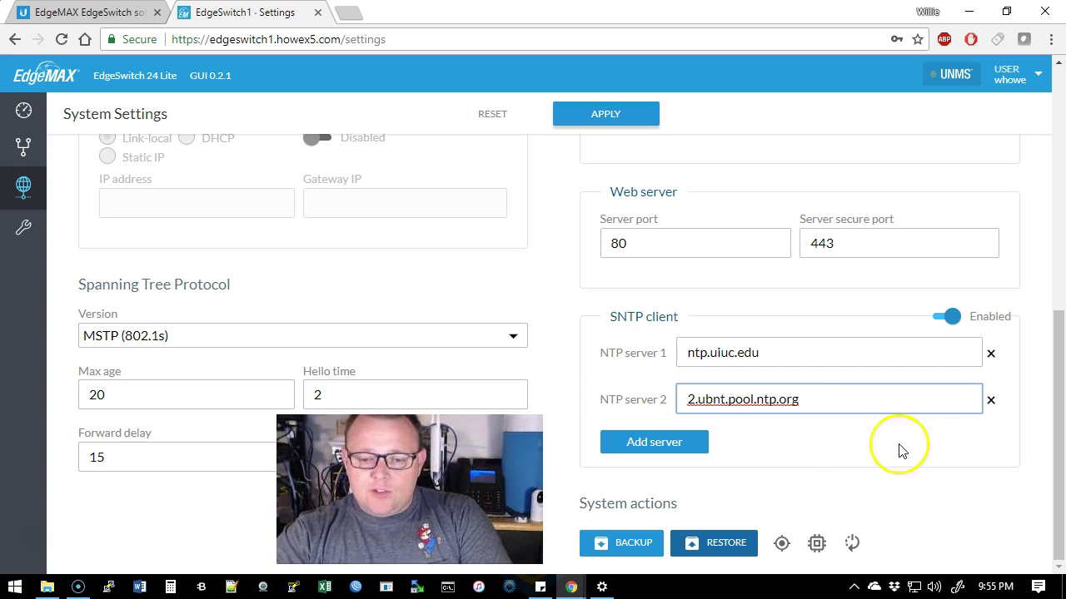
{"action": "left_click", "coordinate": [993, 402]}
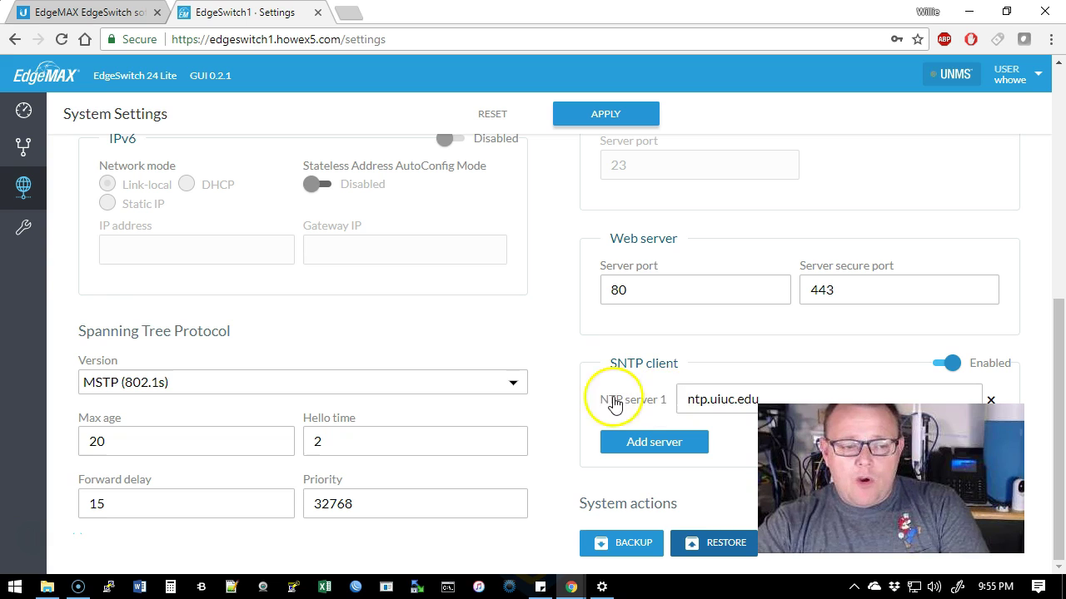
Step: Stay on the system settings page instead of leaving without saving, and apply the pending SNTP changes
{"action": "scroll", "coordinate": [694, 481], "scroll_direction": "up", "scroll_amount": 5}
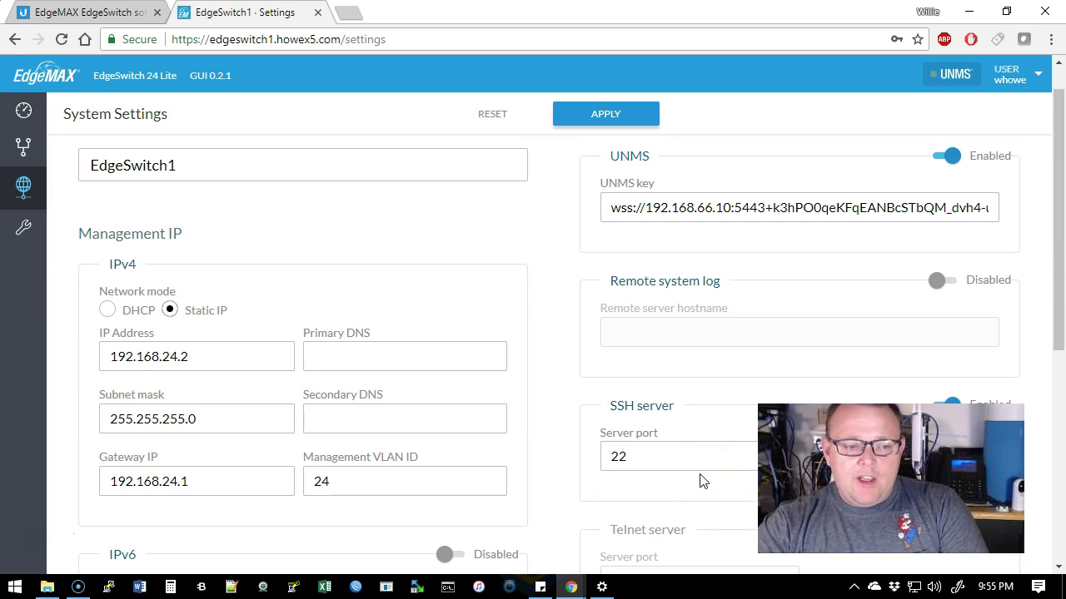
{"action": "scroll", "coordinate": [700, 481], "scroll_direction": "up", "scroll_amount": 1}
{"action": "left_click", "coordinate": [23, 110]}
{"action": "left_click", "coordinate": [587, 200]}
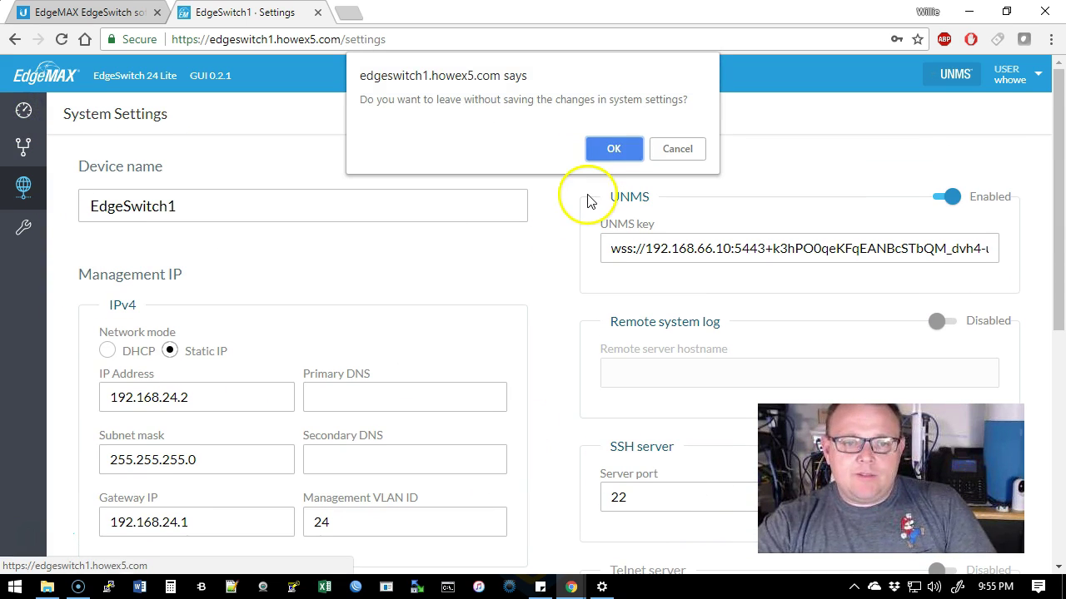
{"action": "left_click", "coordinate": [678, 149]}
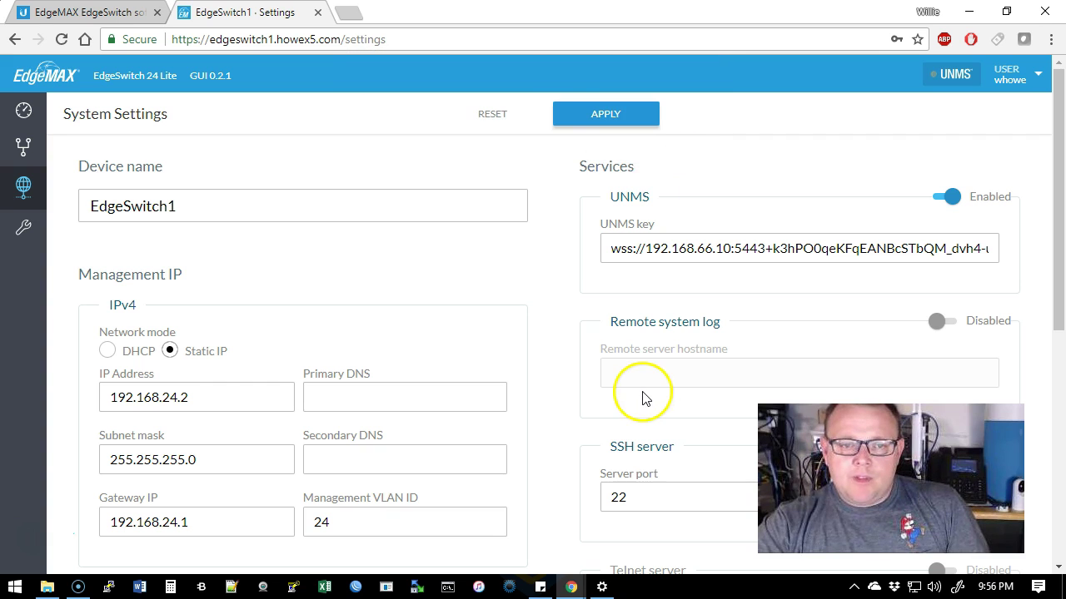
{"action": "left_click", "coordinate": [604, 112]}
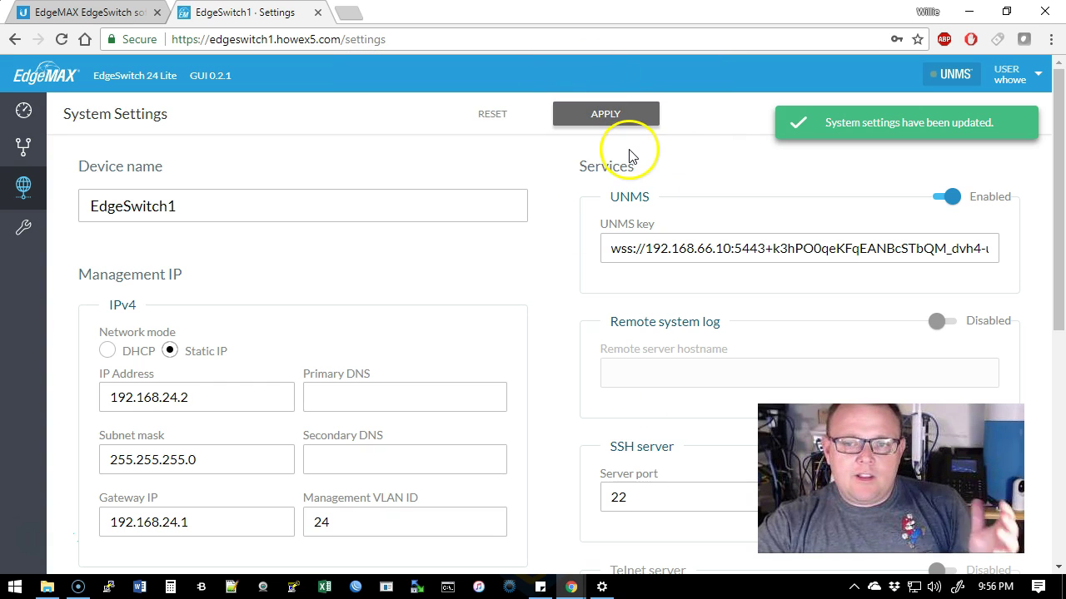
Step: Examine the full port summary on the dashboard and the port assignments of the VLANs
{"action": "left_click", "coordinate": [23, 110]}
{"action": "scroll", "coordinate": [538, 350], "scroll_direction": "down", "scroll_amount": 4}
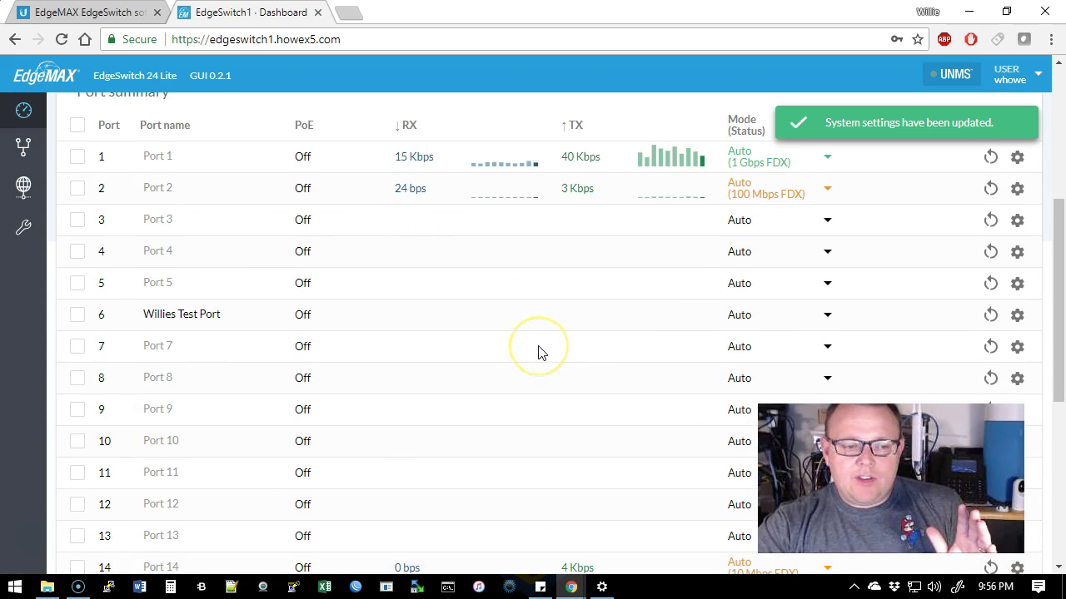
{"action": "scroll", "coordinate": [538, 349], "scroll_direction": "down", "scroll_amount": 5}
{"action": "scroll", "coordinate": [537, 349], "scroll_direction": "up", "scroll_amount": 9}
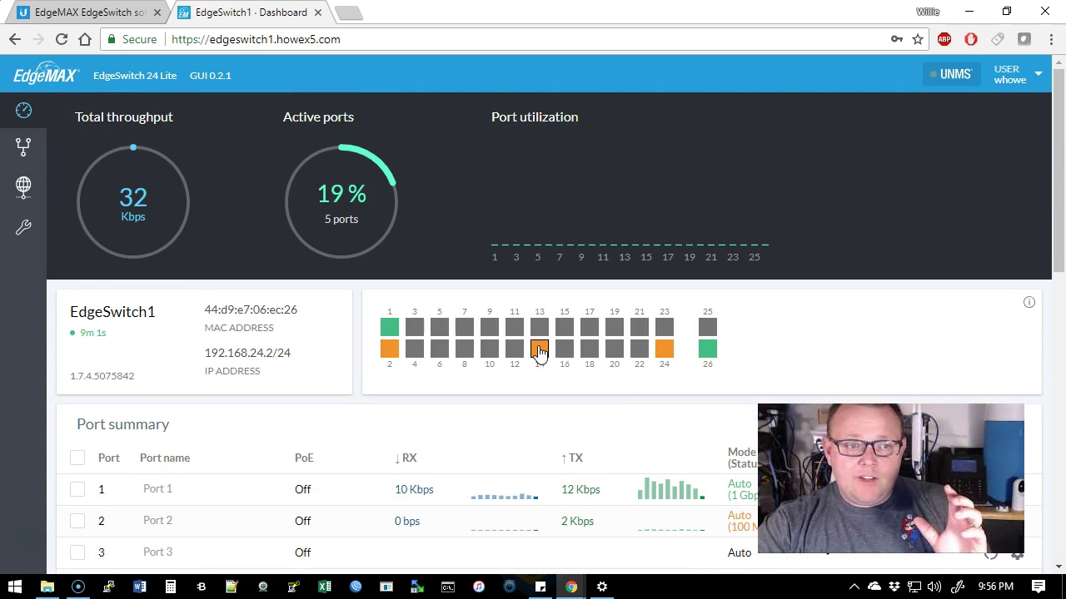
{"action": "left_click", "coordinate": [23, 146]}
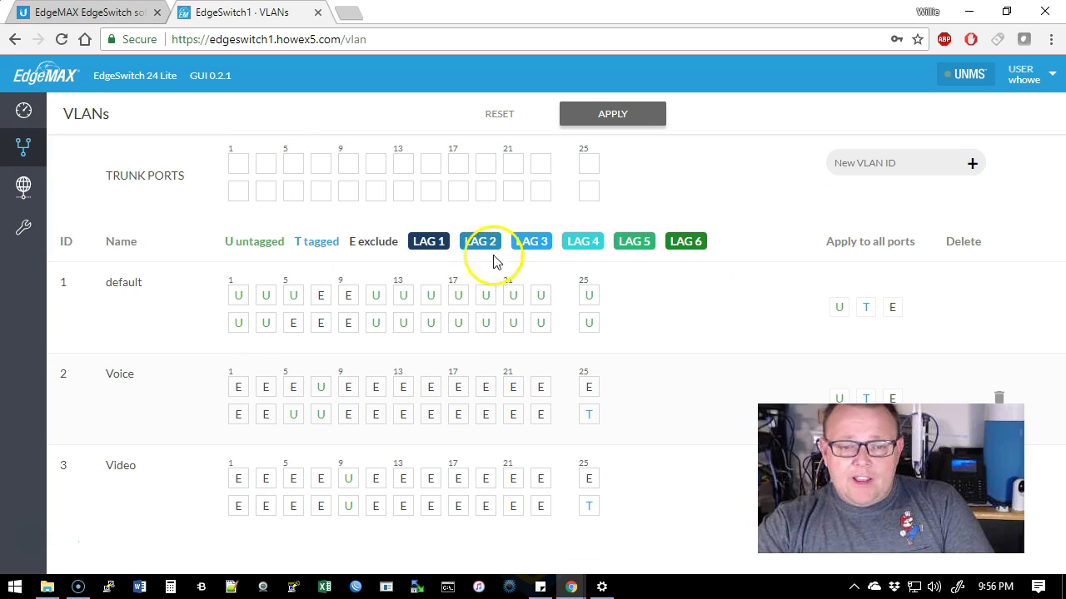
Step: Review the system settings and the MAC table once more, and return to the dashboard overview
{"action": "left_click", "coordinate": [23, 186]}
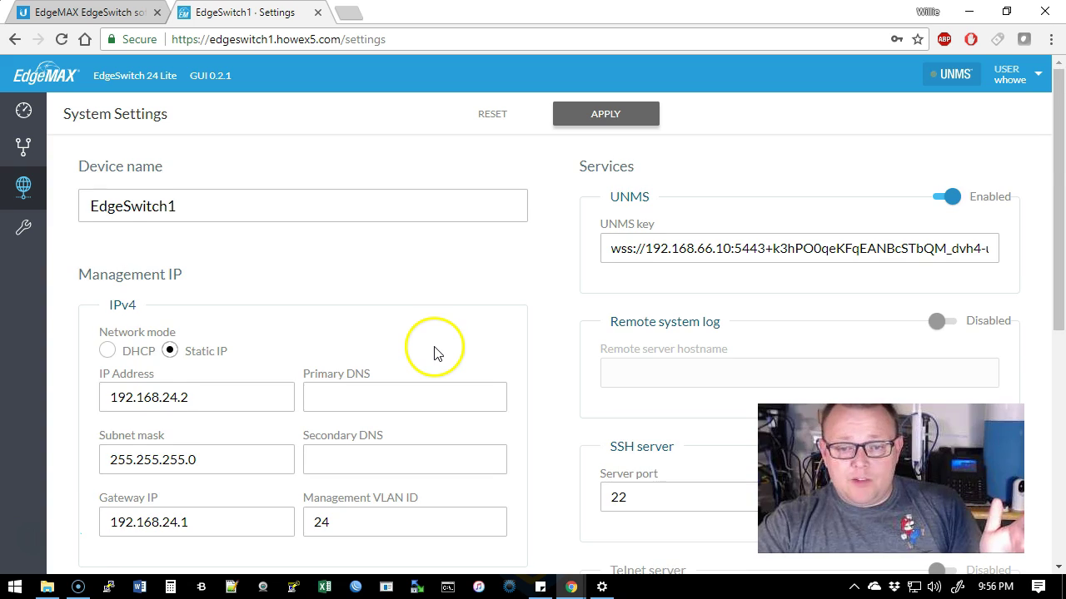
{"action": "scroll", "coordinate": [436, 353], "scroll_direction": "down", "scroll_amount": 4}
{"action": "scroll", "coordinate": [435, 353], "scroll_direction": "up", "scroll_amount": 4}
{"action": "scroll", "coordinate": [436, 353], "scroll_direction": "down", "scroll_amount": 4}
{"action": "scroll", "coordinate": [435, 353], "scroll_direction": "up", "scroll_amount": 4}
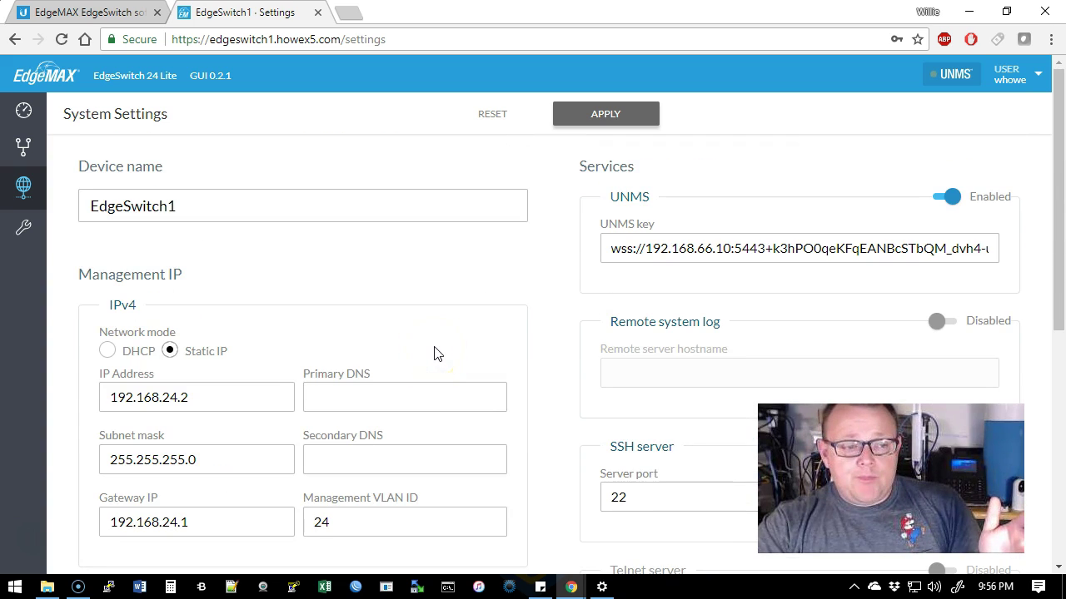
{"action": "left_click", "coordinate": [10, 240]}
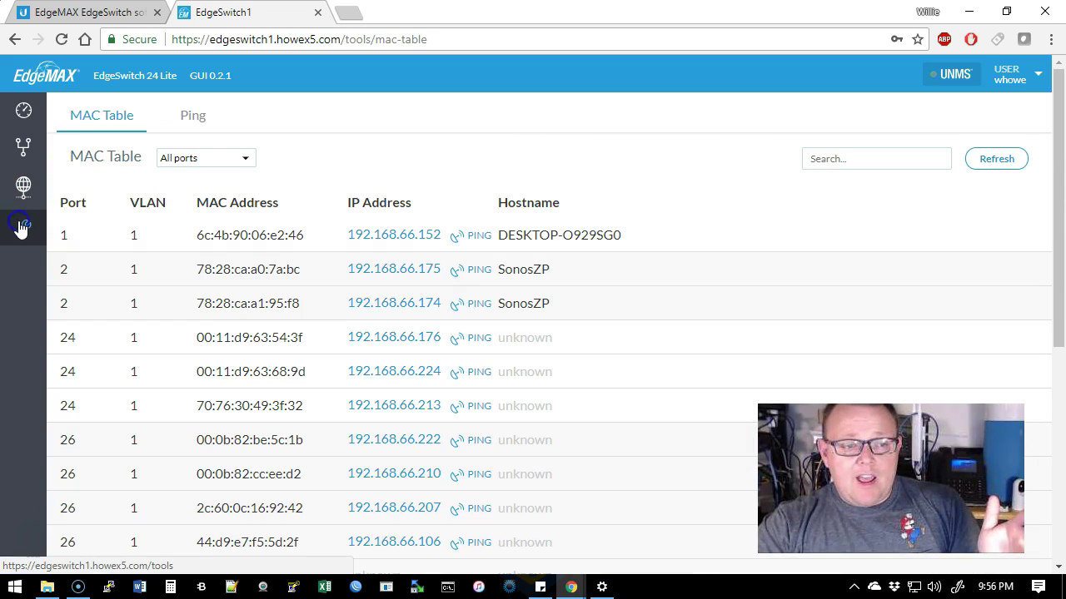
{"action": "left_click", "coordinate": [27, 112]}
{"action": "left_click", "coordinate": [697, 343]}
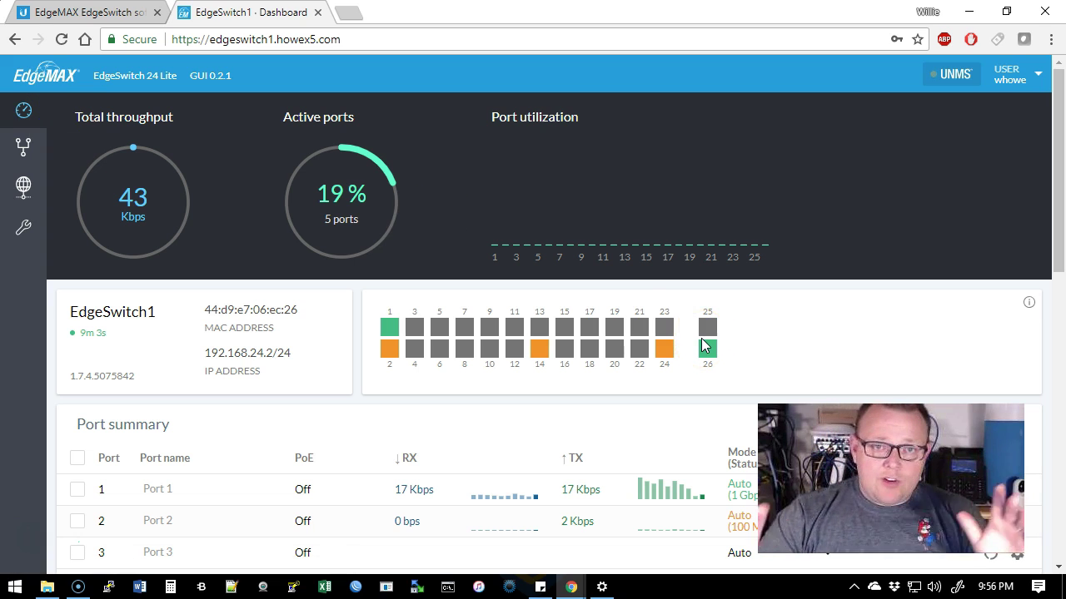